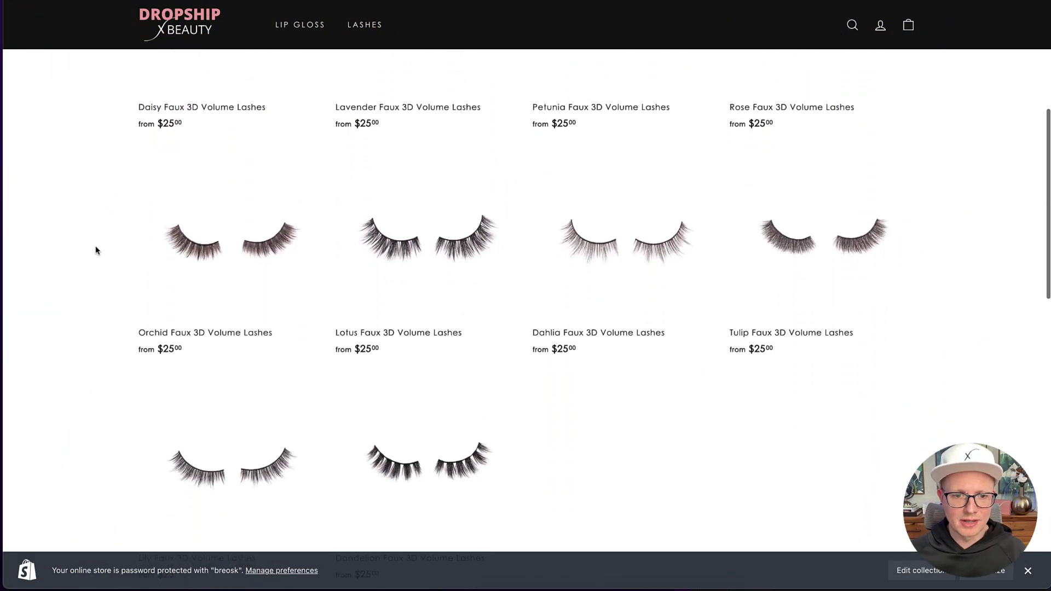
Scroll through the ten-product 3D Faux Mink storefront collection page.
scroll(97, 249, down, 2)
scroll(96, 249, up, 3)
scroll(96, 250, up, 5)
scroll(96, 250, up, 2)
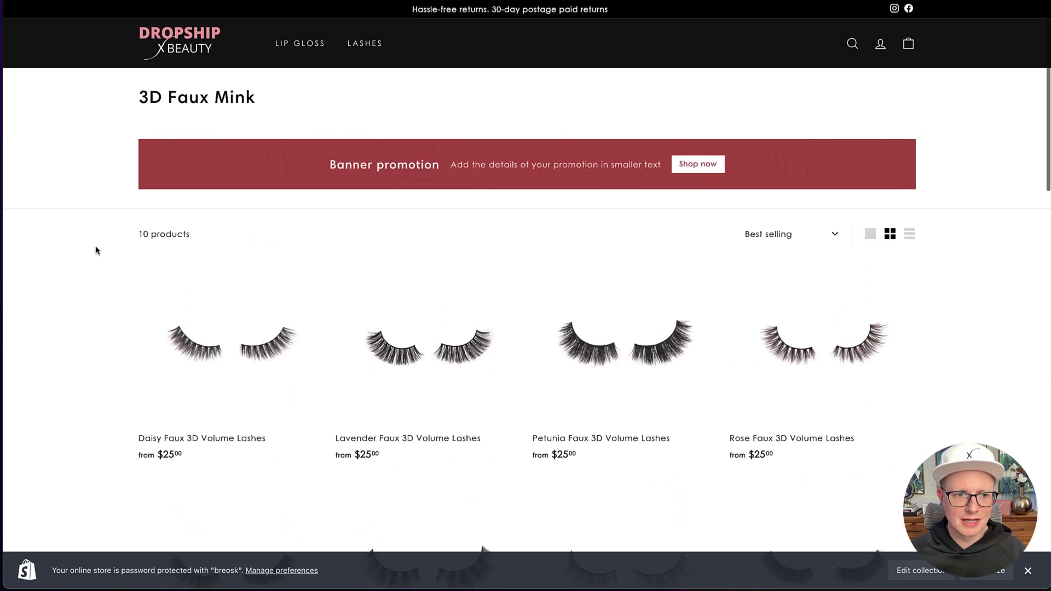
scroll(96, 250, down, 5)
scroll(96, 250, down, 2)
scroll(96, 250, up, 8)
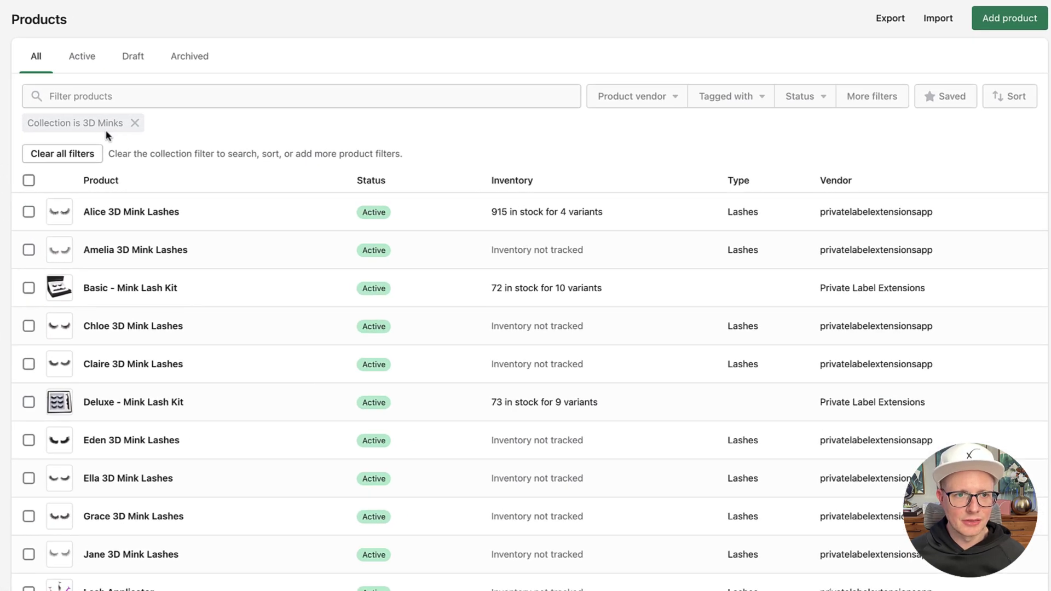
Select all products except the Basic, Deluxe and Premium Mink Lash Kits and both lash applicators.
click(29, 180)
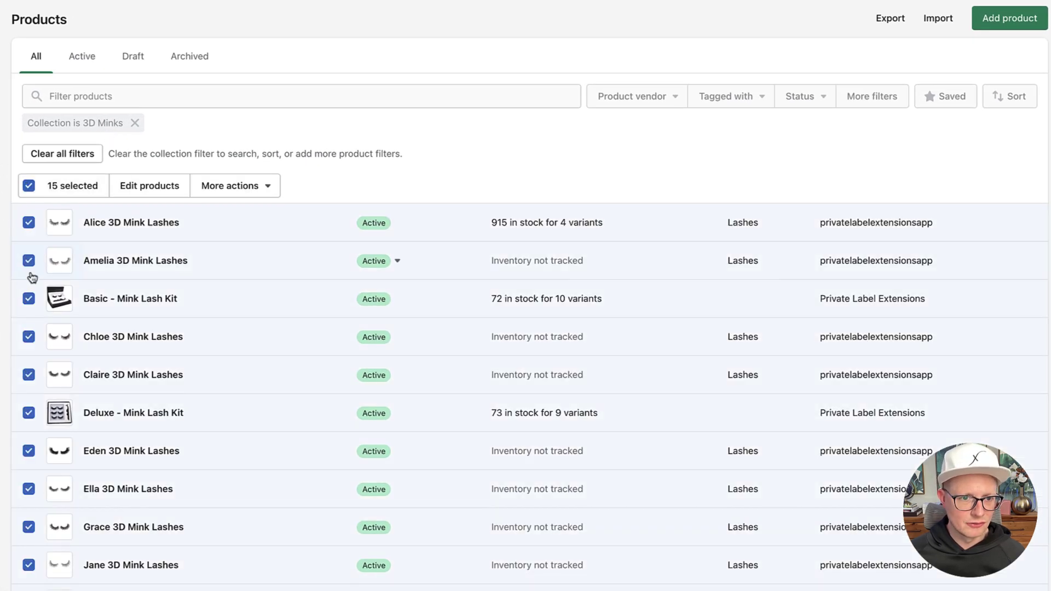
click(31, 302)
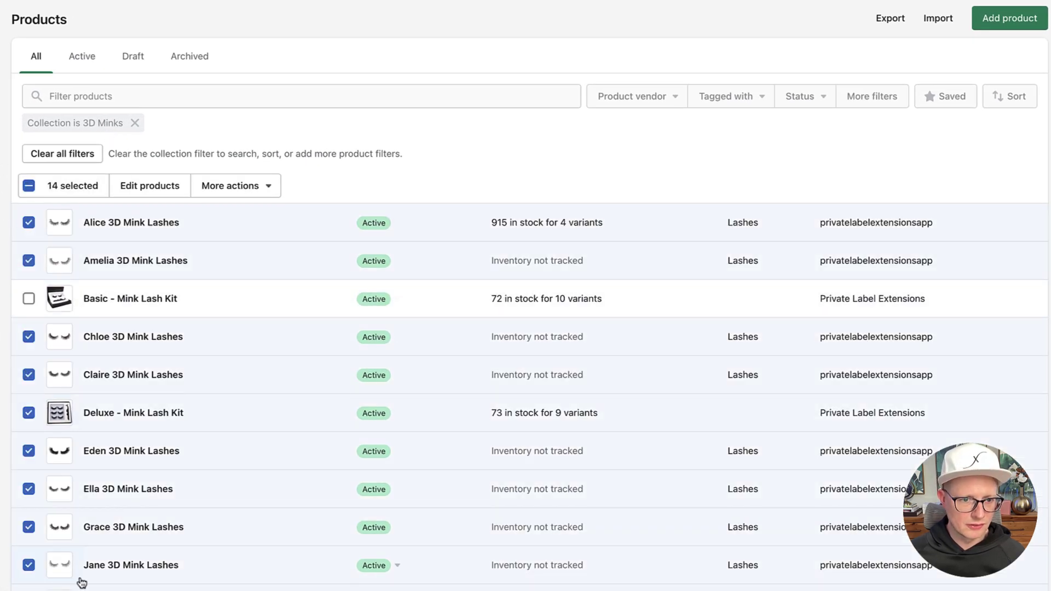
click(29, 415)
scroll(40, 459, down, 3)
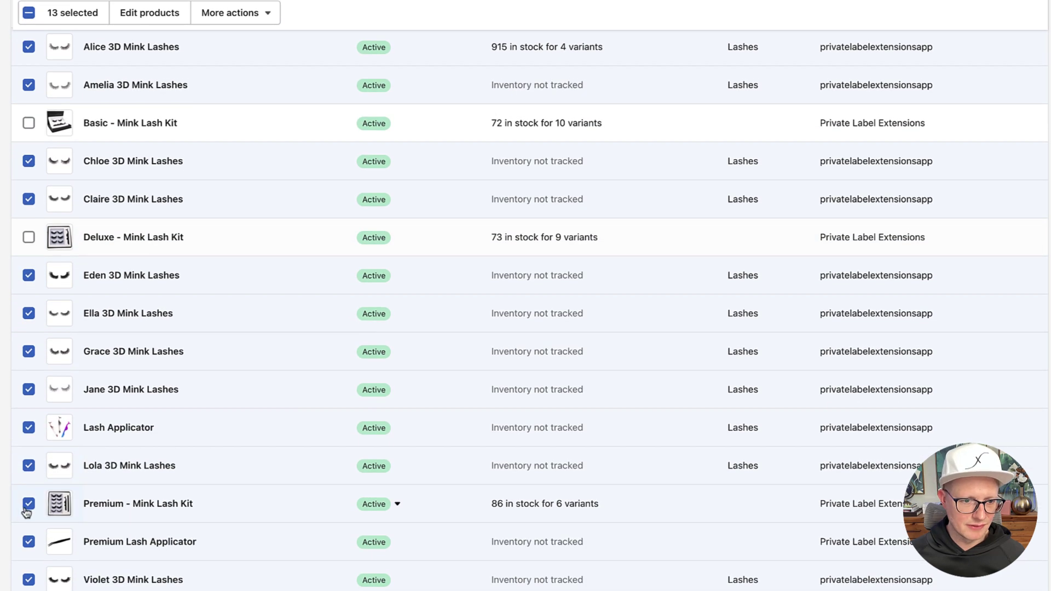
click(27, 507)
click(27, 544)
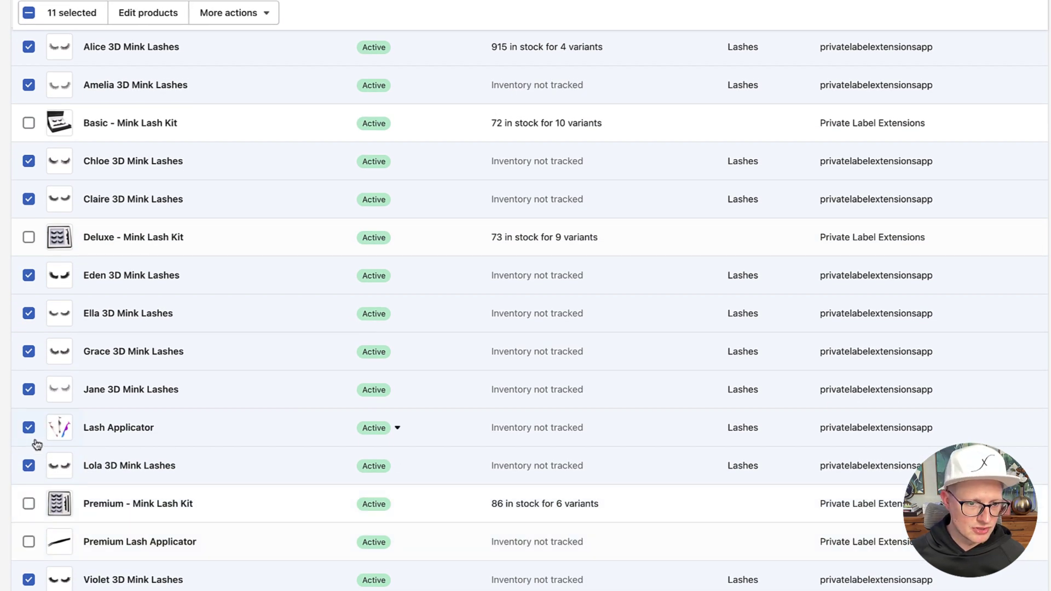
click(29, 428)
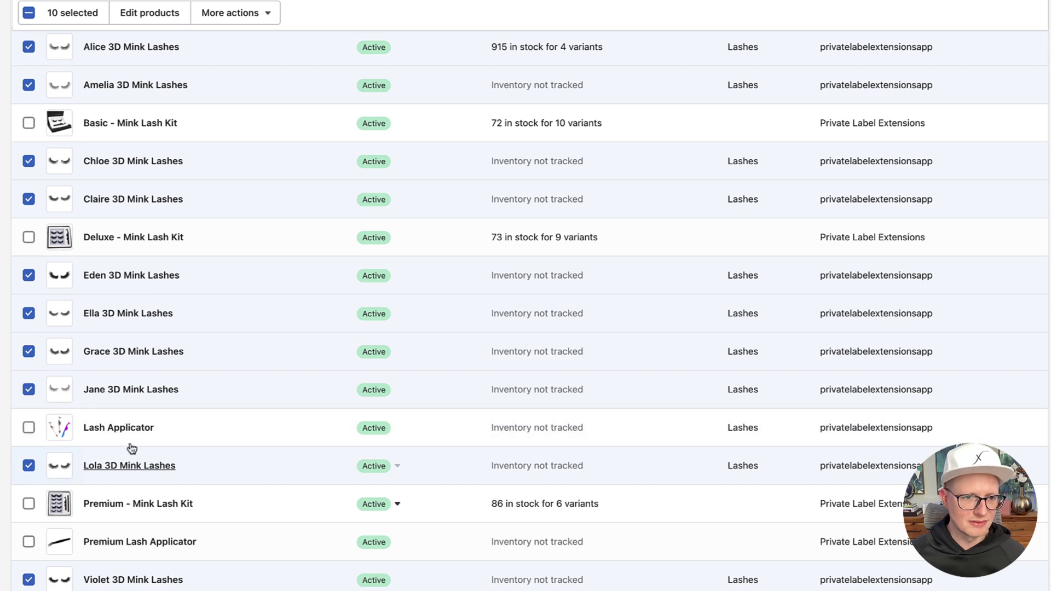
scroll(177, 406, up, 1)
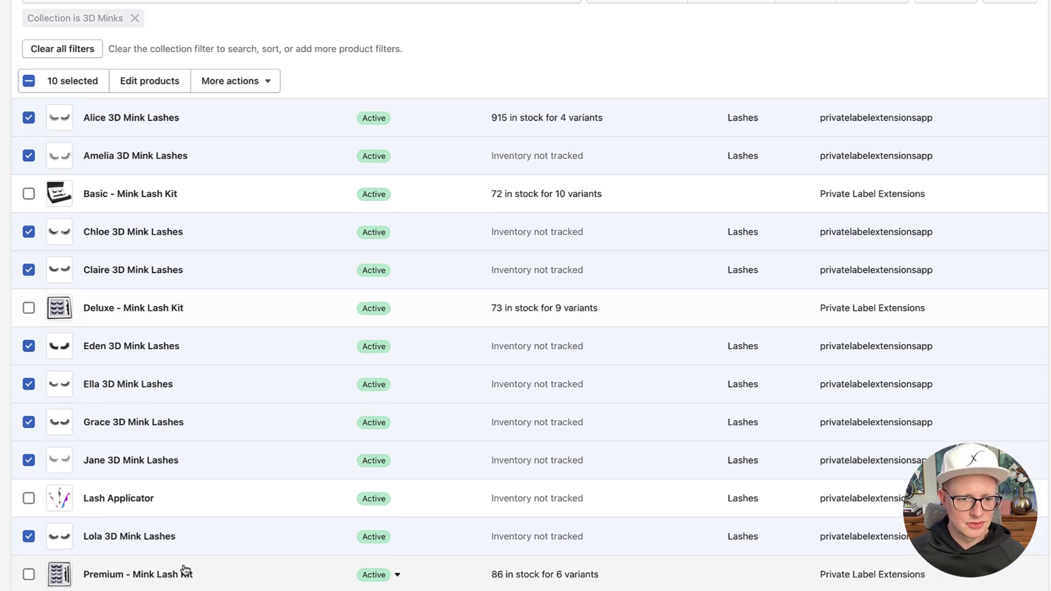
scroll(185, 569, down, 1)
scroll(186, 548, up, 3)
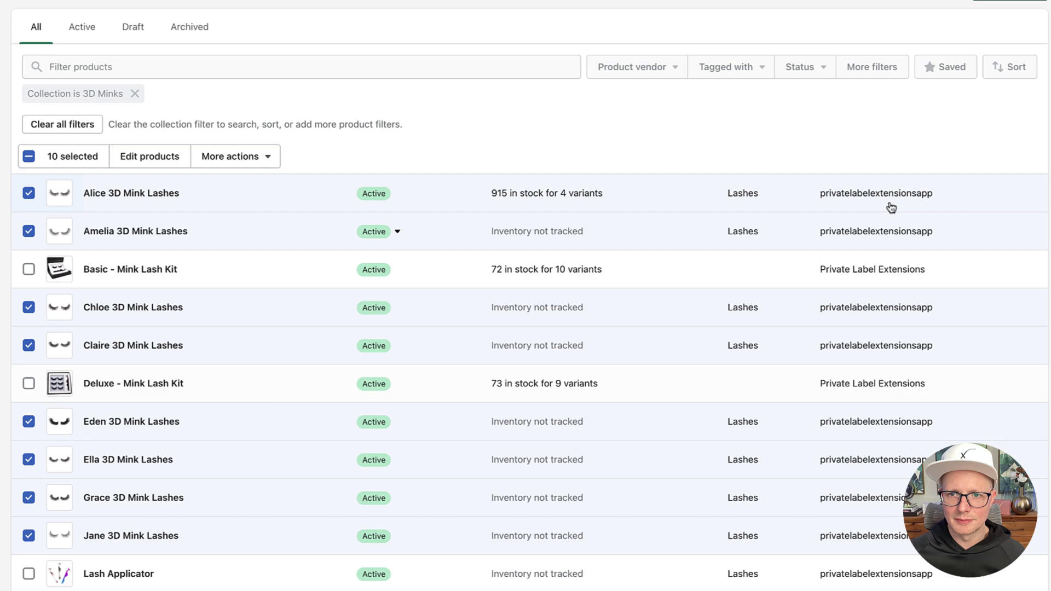
scroll(715, 133, up, 1)
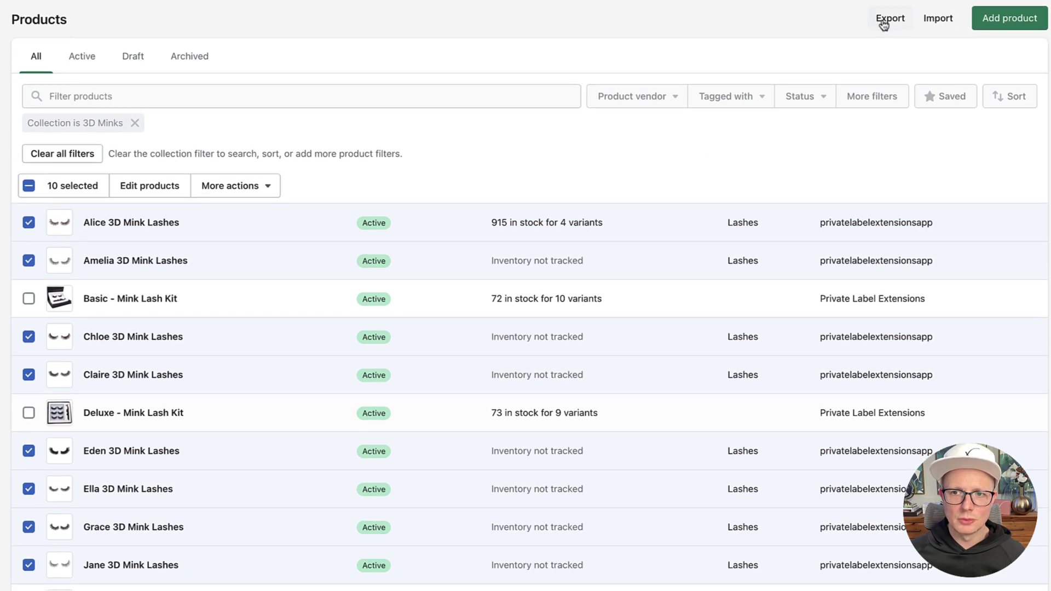
Export the 10 selected products as a CSV for Excel.
click(890, 18)
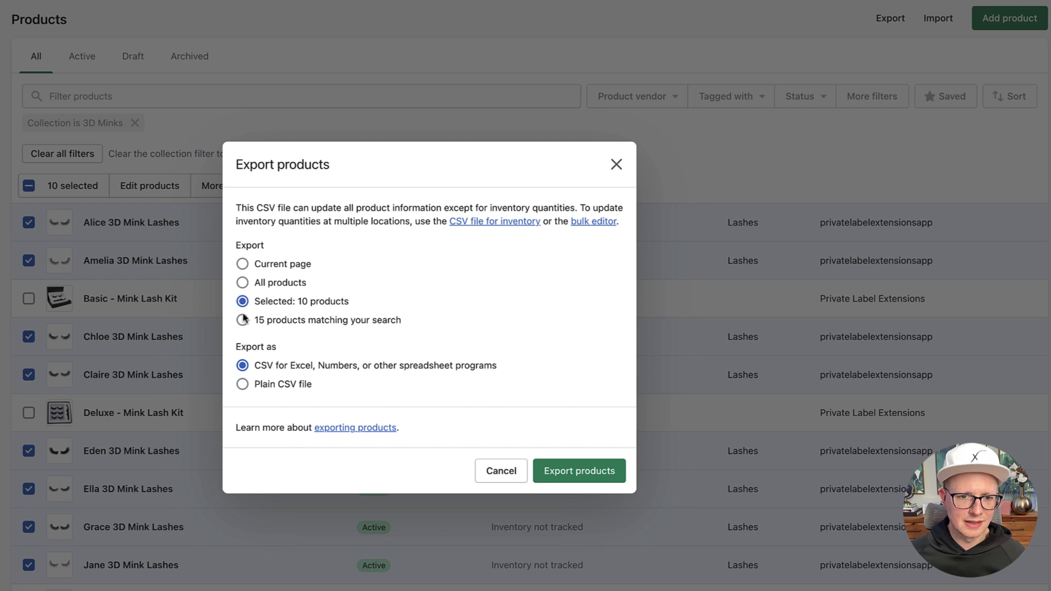
click(580, 476)
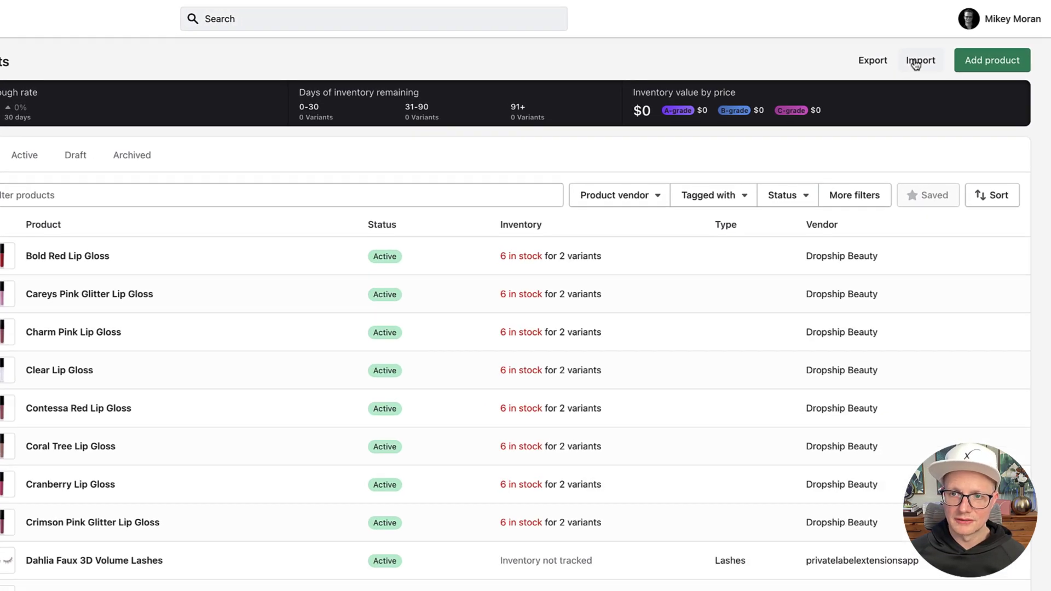
Upload the products_export CSV to Dropship Beauty's import, previewing 10 products and 40 SKUs.
click(915, 62)
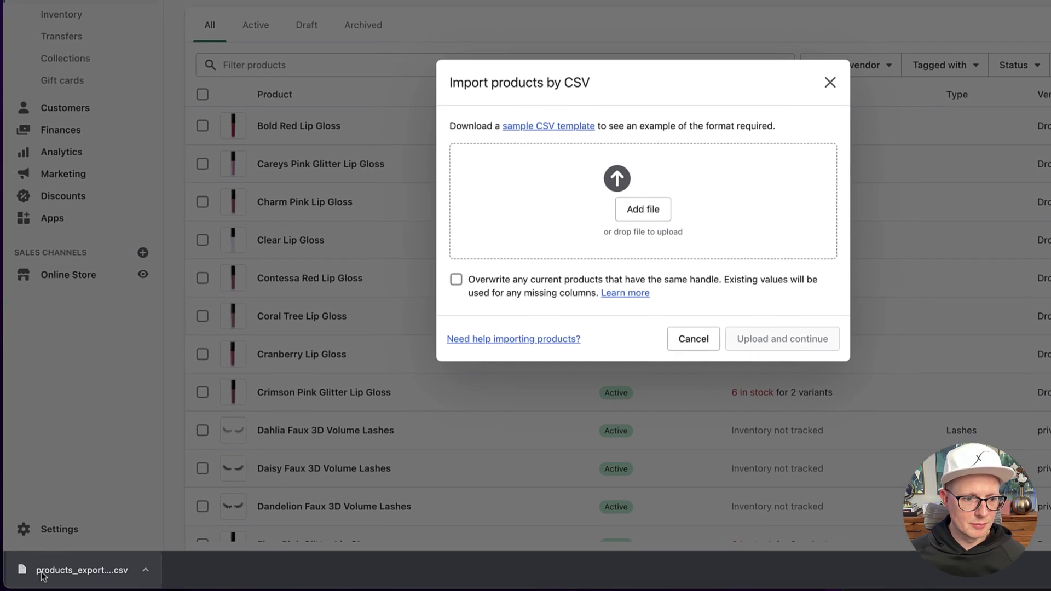
drag(82, 570, 677, 208)
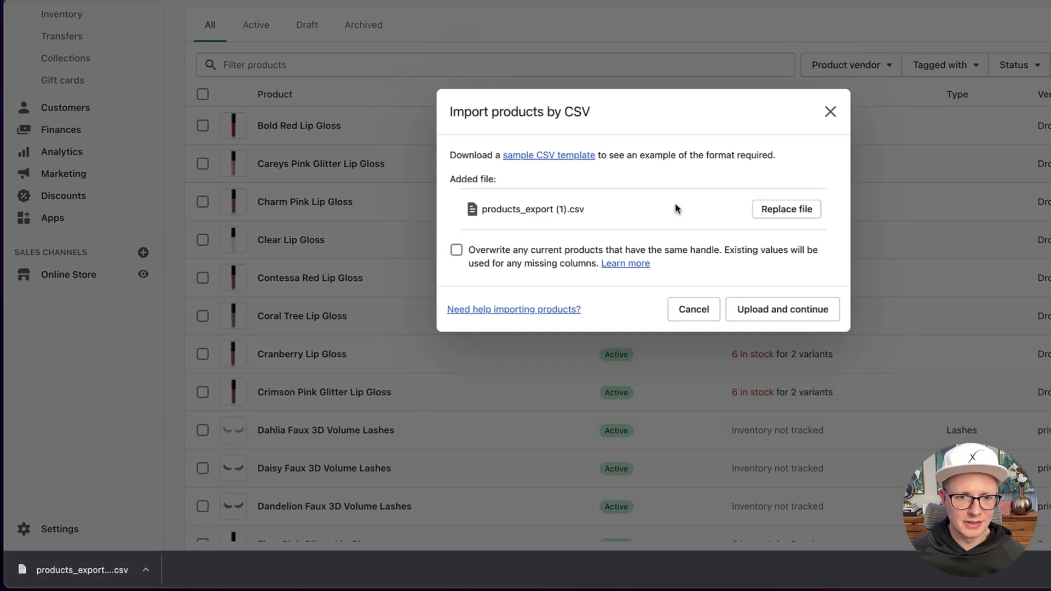
click(764, 311)
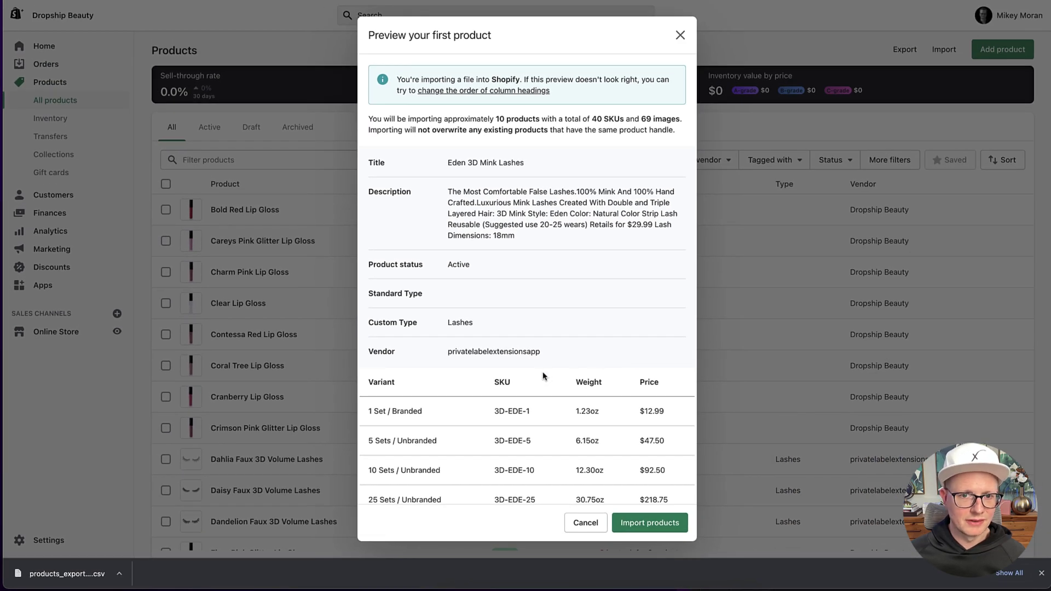
Confirm the import of the ten 3D Mink Lashes products into Dropship Beauty.
click(665, 525)
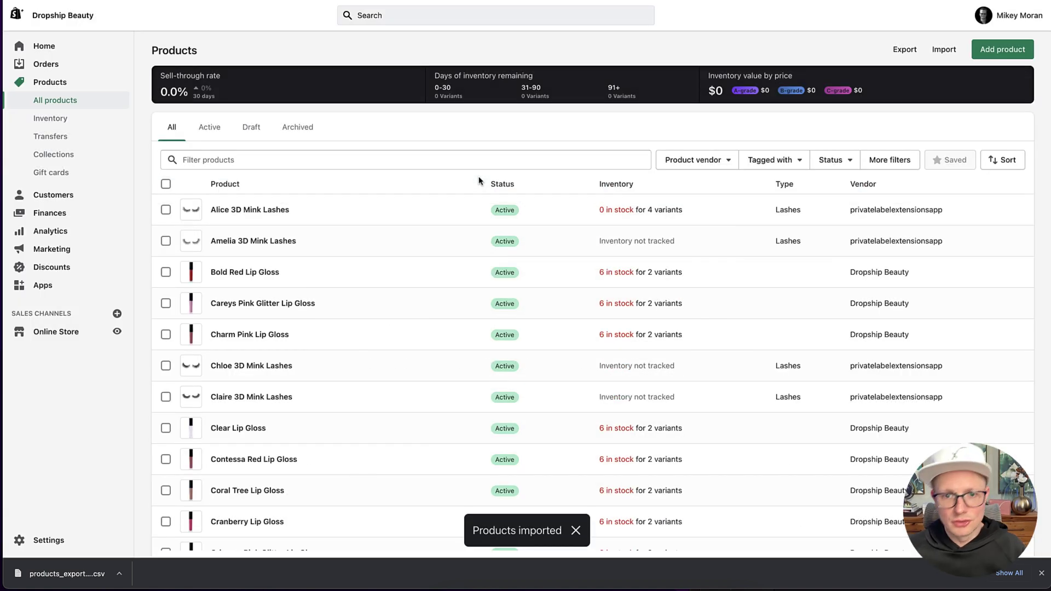
mouse_move(249, 209)
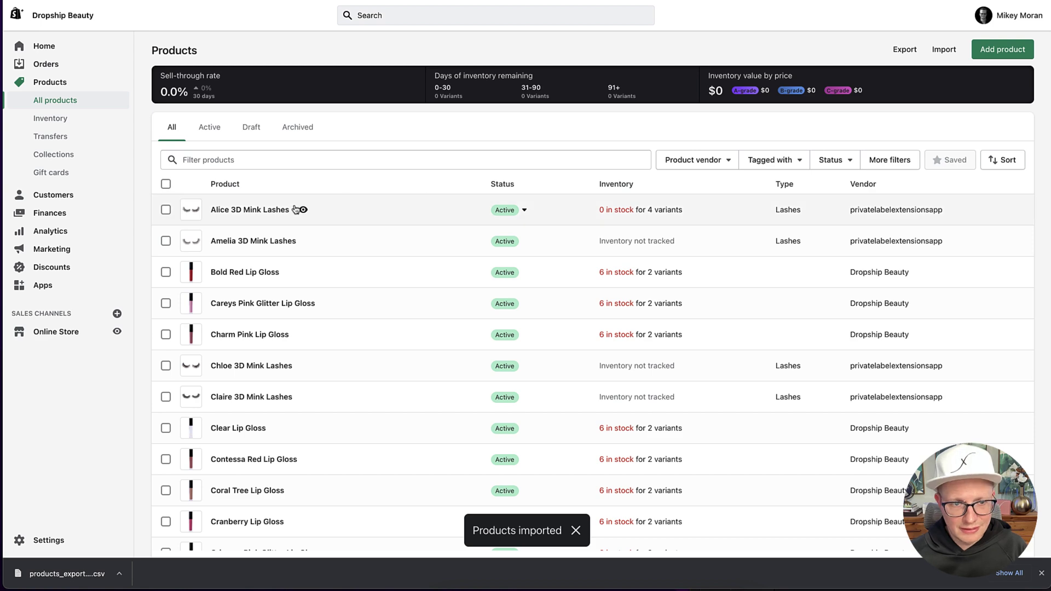
Delete the 3D MINKS banner and boxed packaging images from Alice 3D Mink Lashes.
click(276, 213)
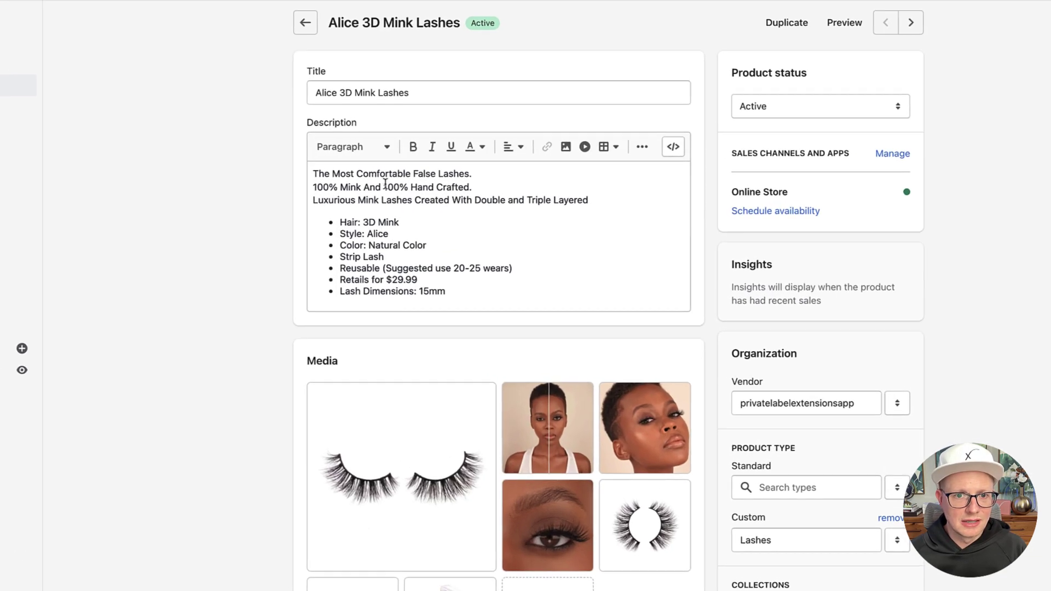
scroll(470, 255, down, 3)
scroll(548, 257, down, 2)
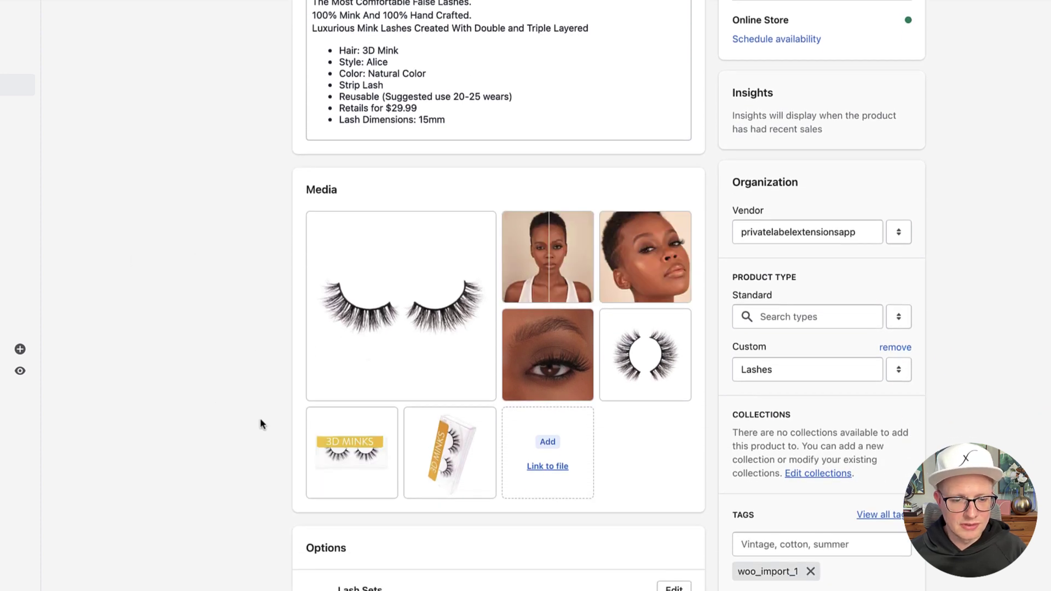
click(319, 420)
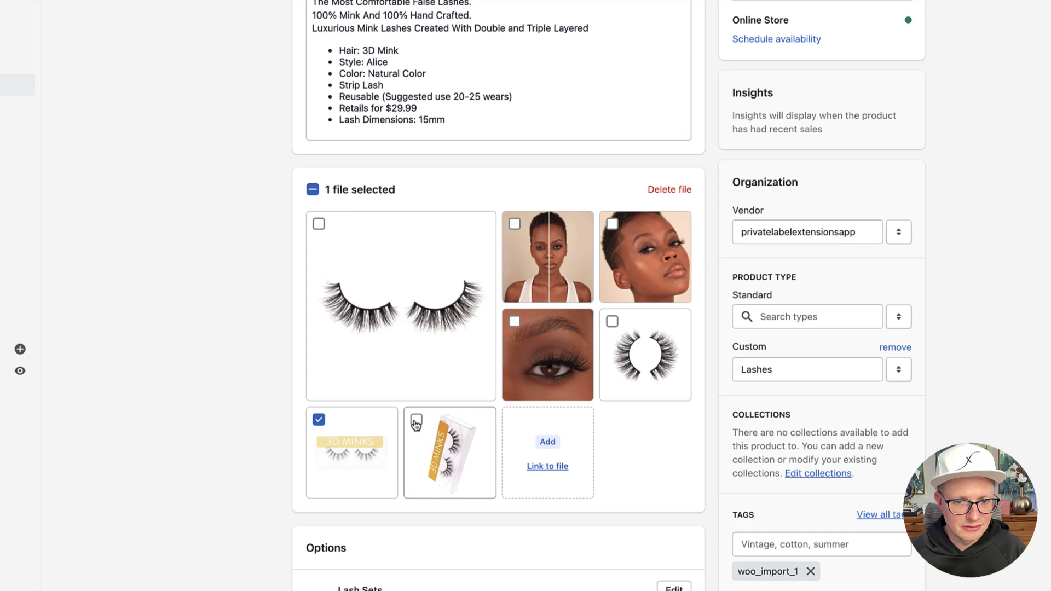
click(416, 420)
click(668, 189)
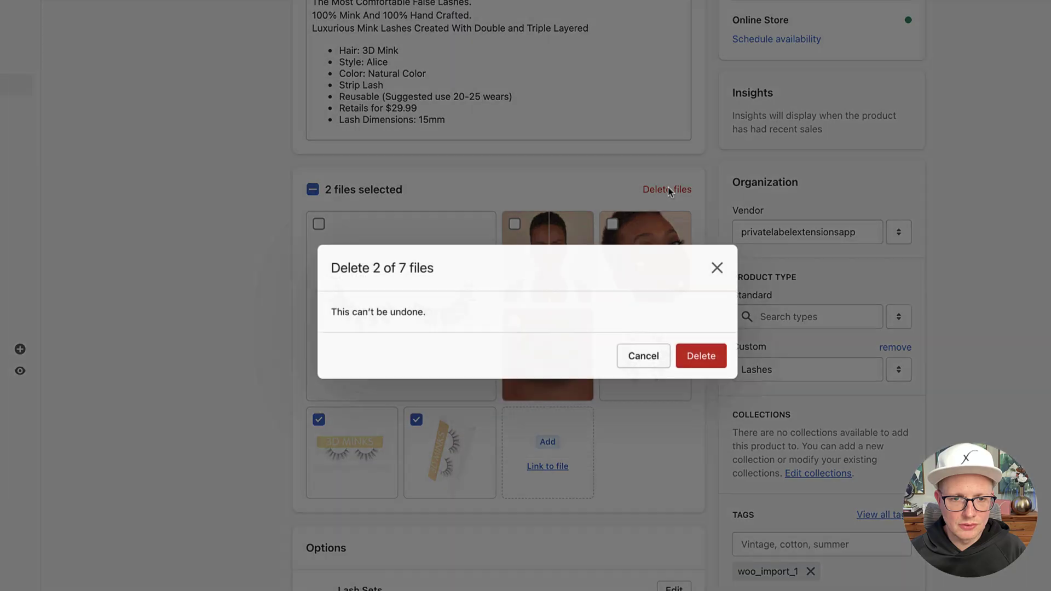
click(681, 359)
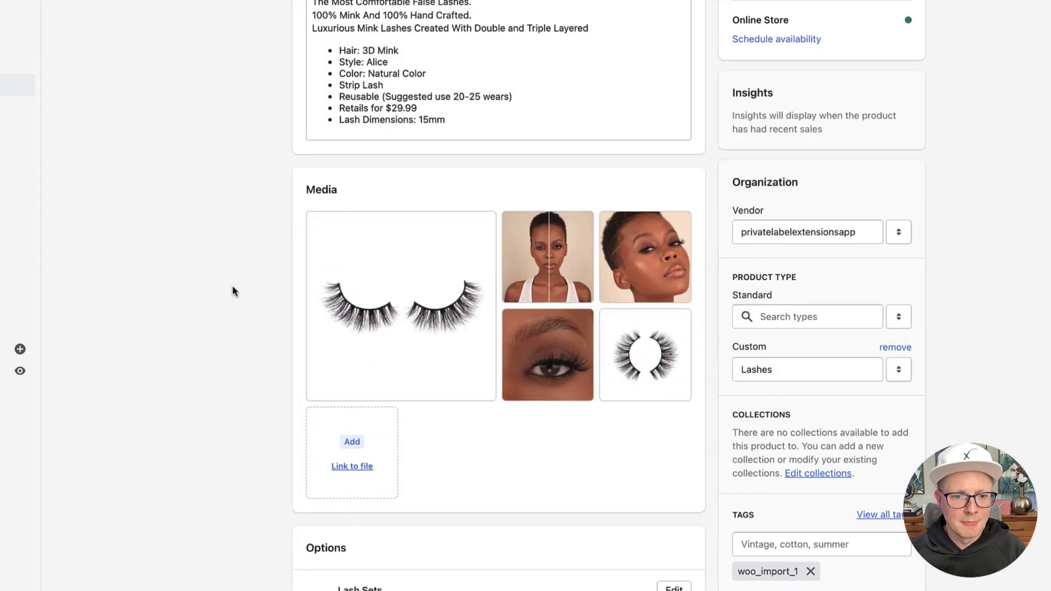
Delete the Box Type option from Alice 3D Mink Lashes.
scroll(231, 286, down, 5)
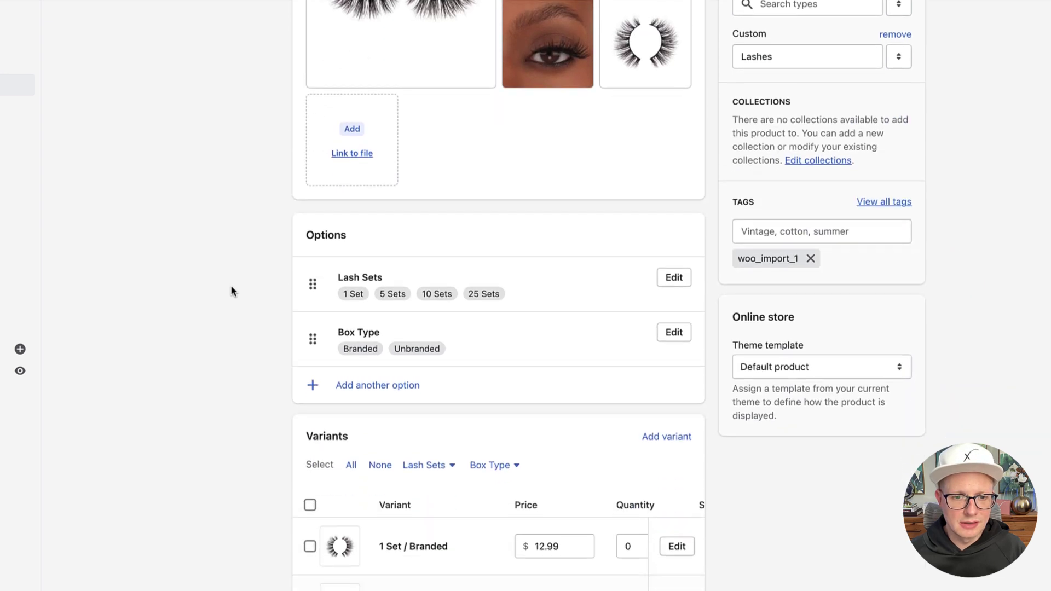
scroll(231, 292, down, 1)
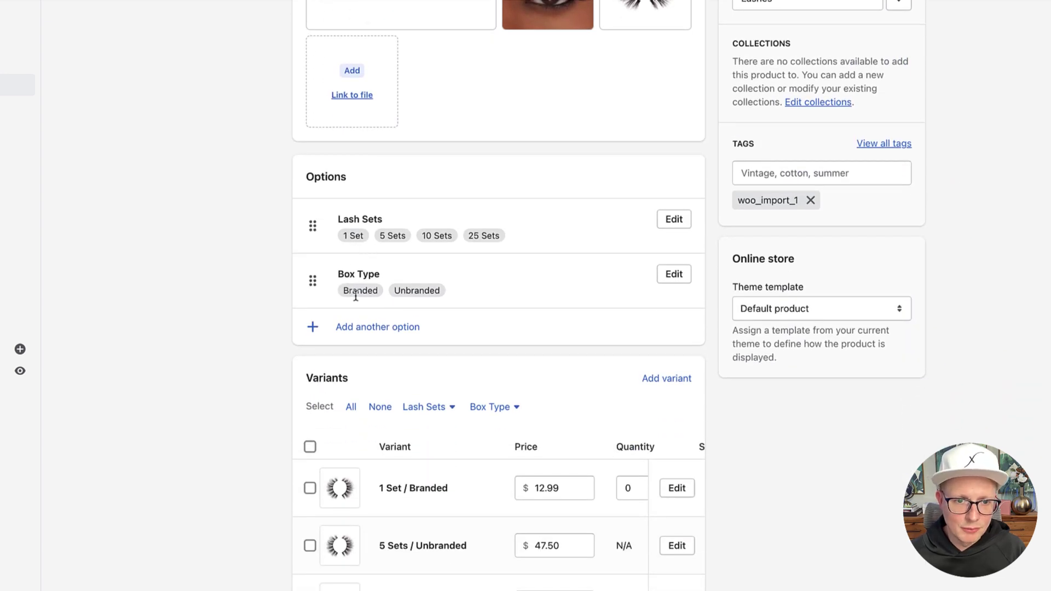
click(667, 280)
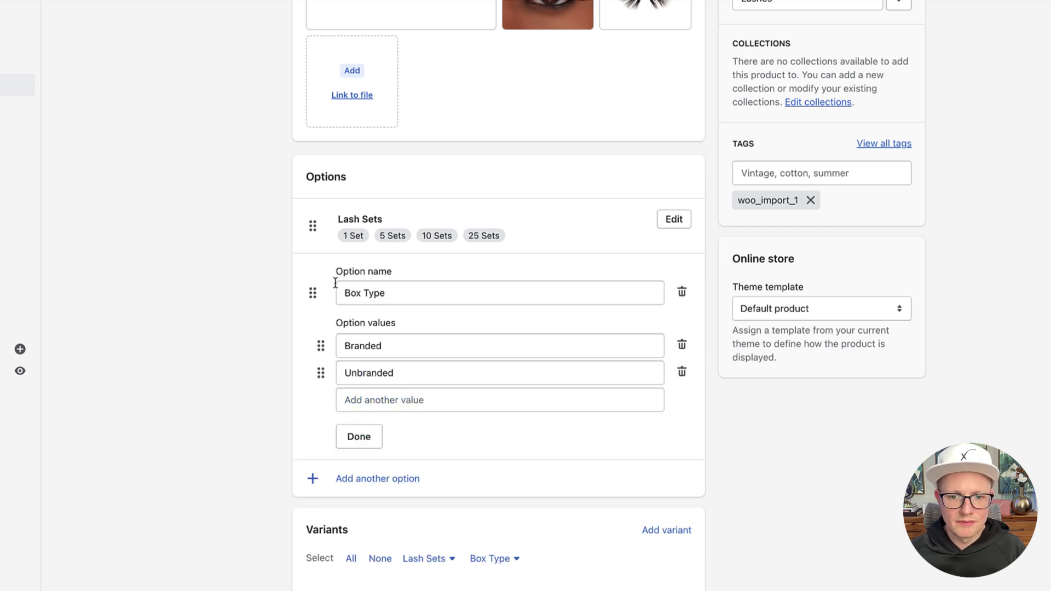
click(681, 292)
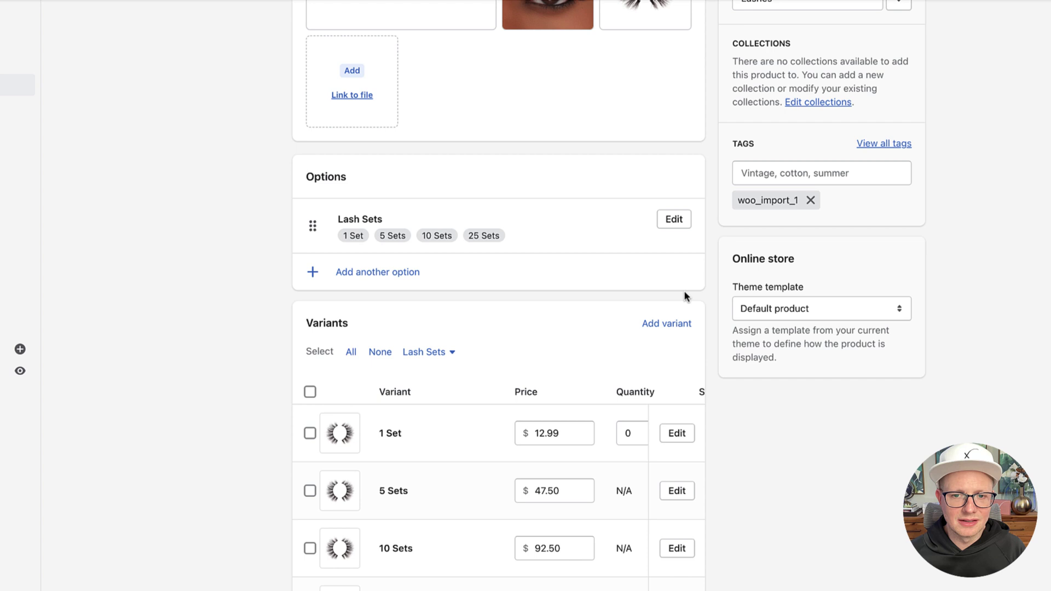
Remove the 1 Set value from Lash Sets and save the product.
click(667, 220)
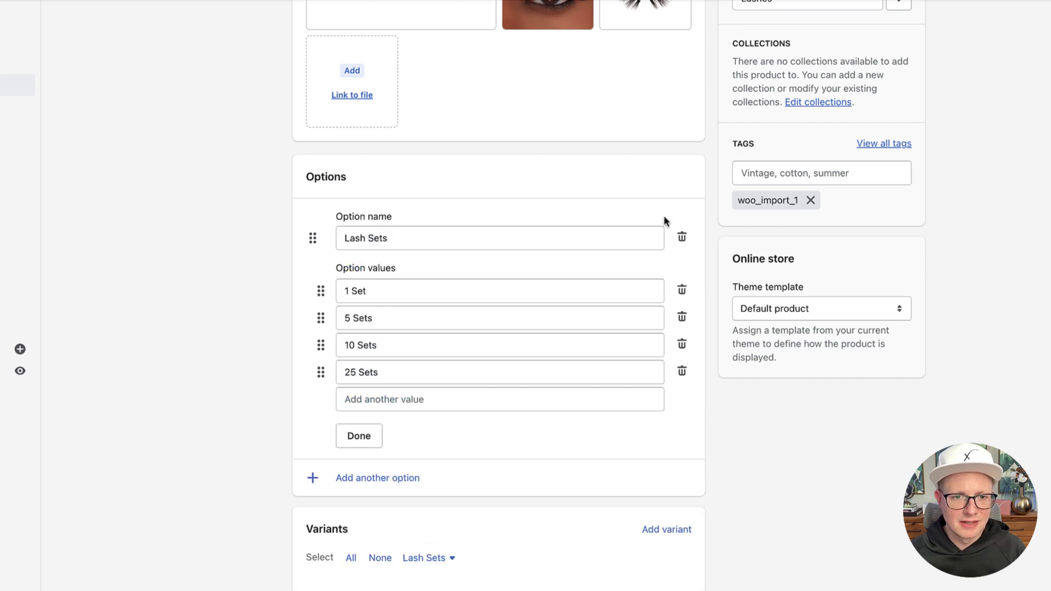
click(683, 291)
scroll(495, 271, up, 5)
scroll(495, 280, up, 3)
scroll(496, 296, up, 3)
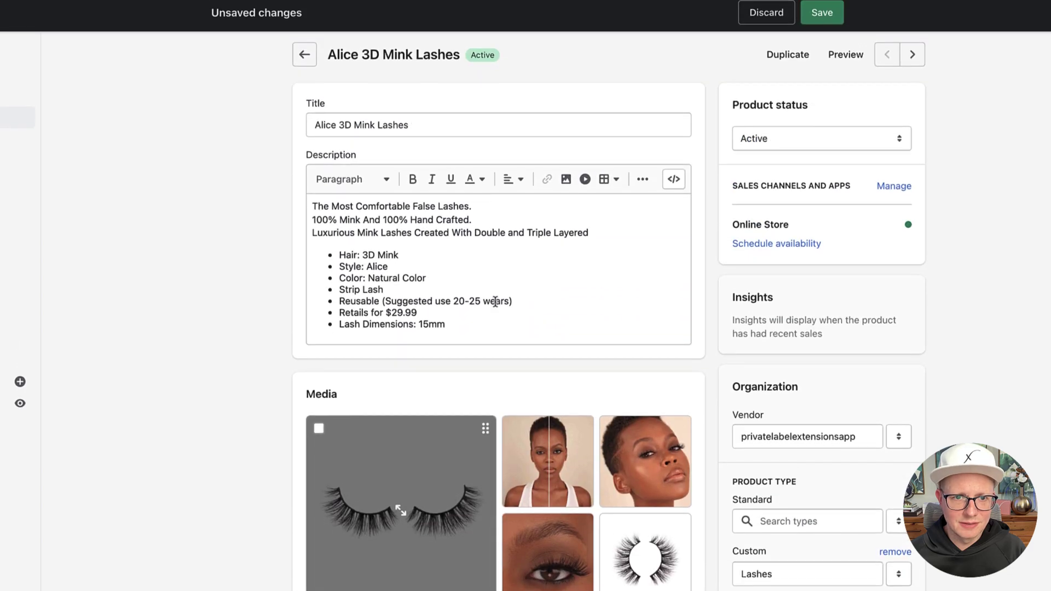
click(823, 19)
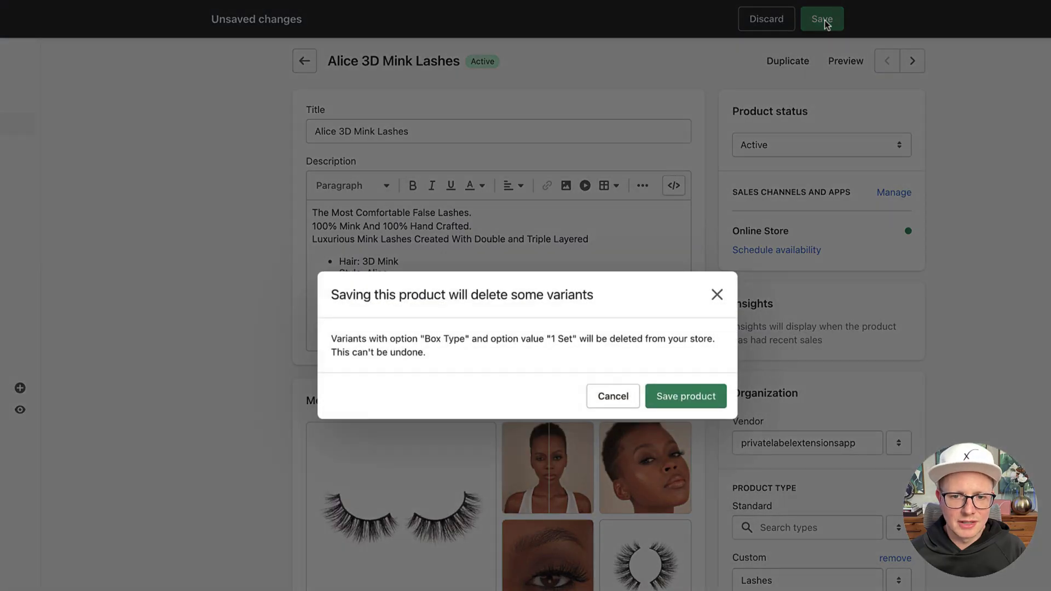
Confirm the variant-deleting save, then compare 5, 10 and 25 Sets prices on the storefront.
click(674, 396)
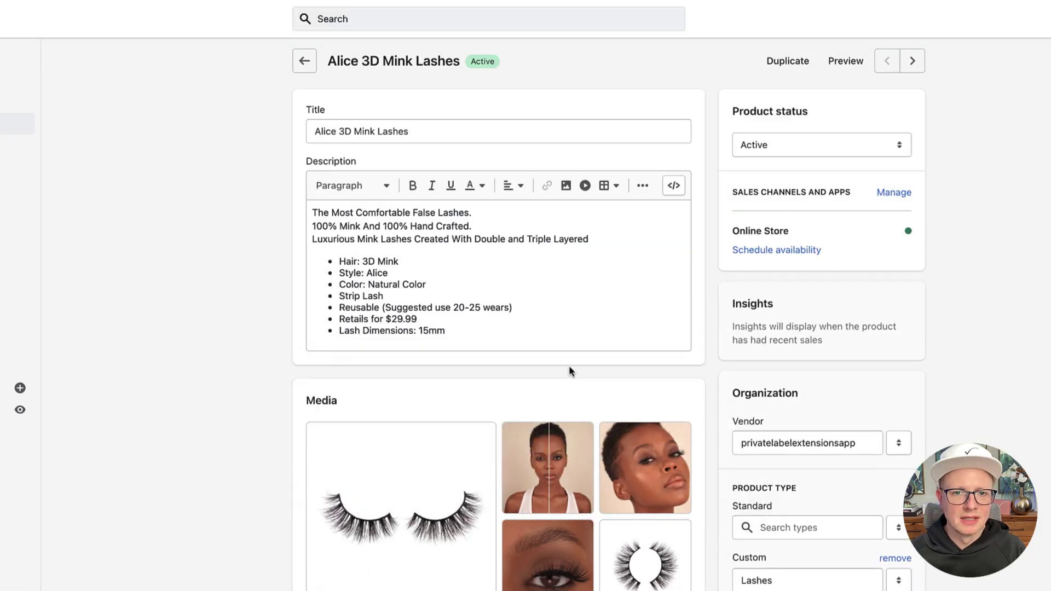
click(838, 65)
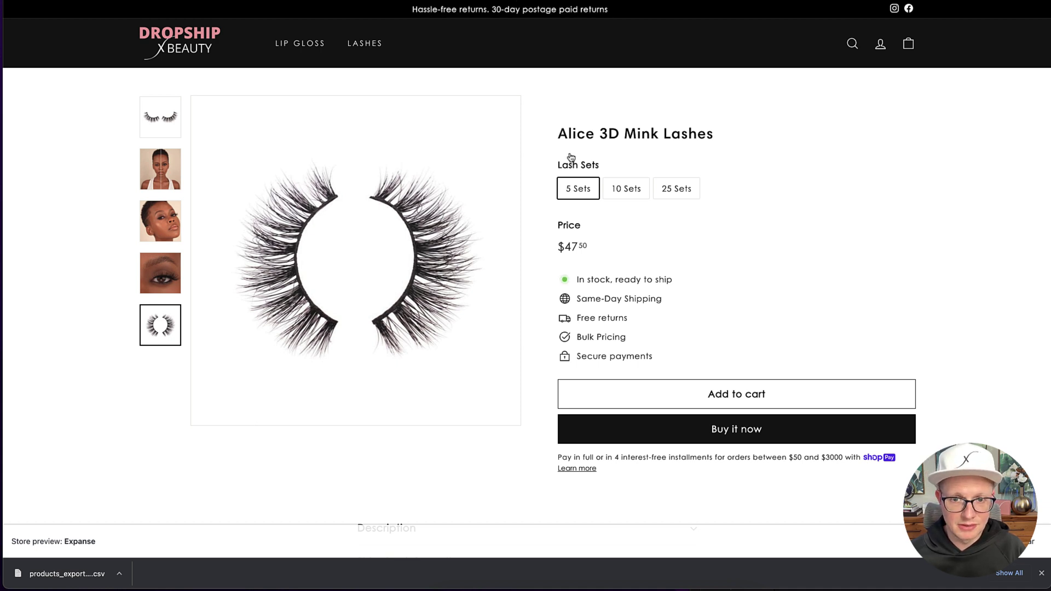
click(631, 191)
click(673, 188)
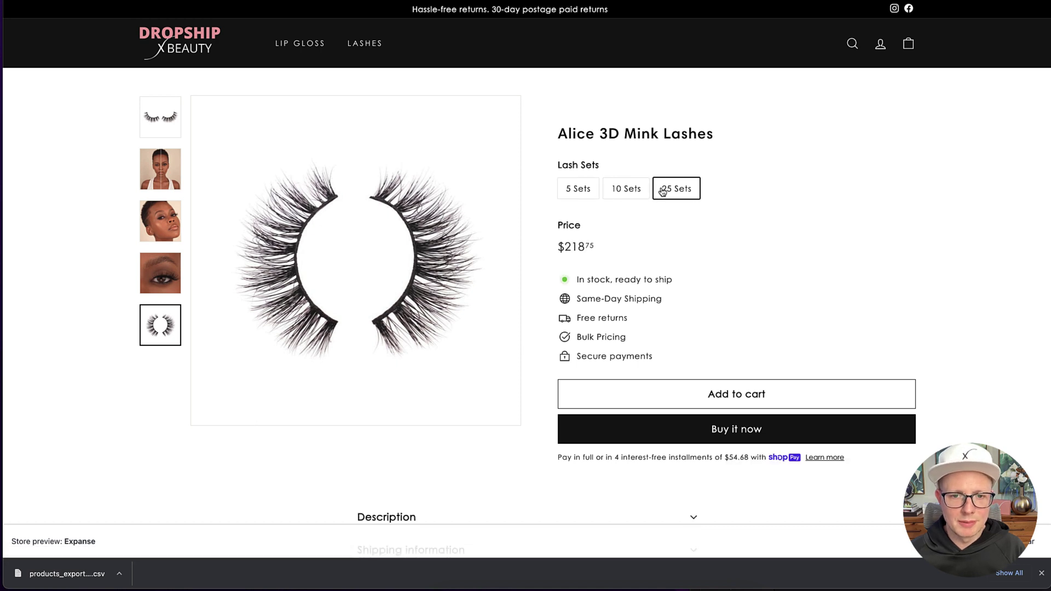
click(579, 191)
click(619, 196)
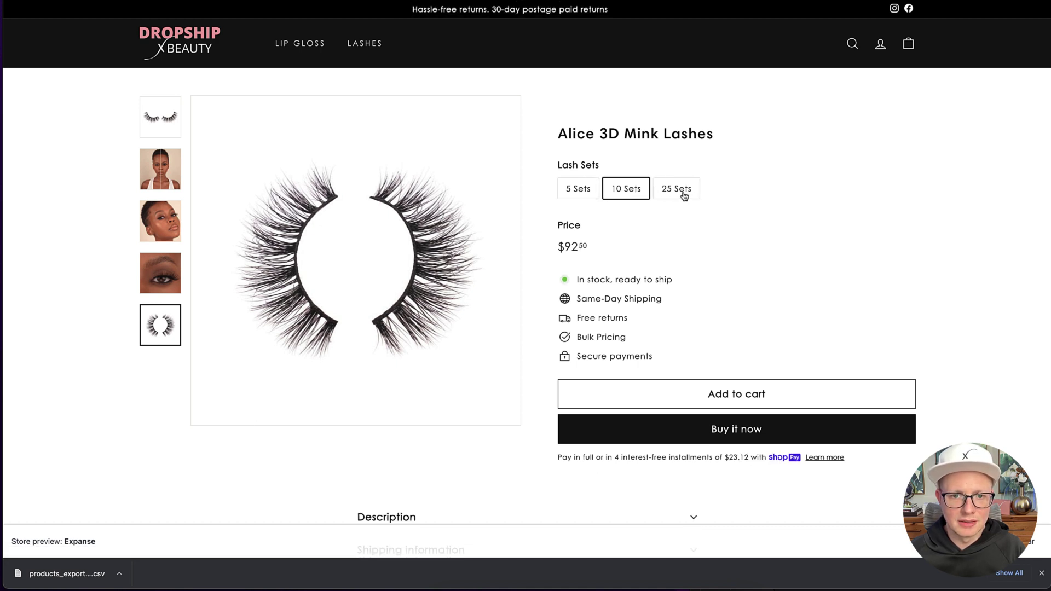
click(683, 195)
click(590, 200)
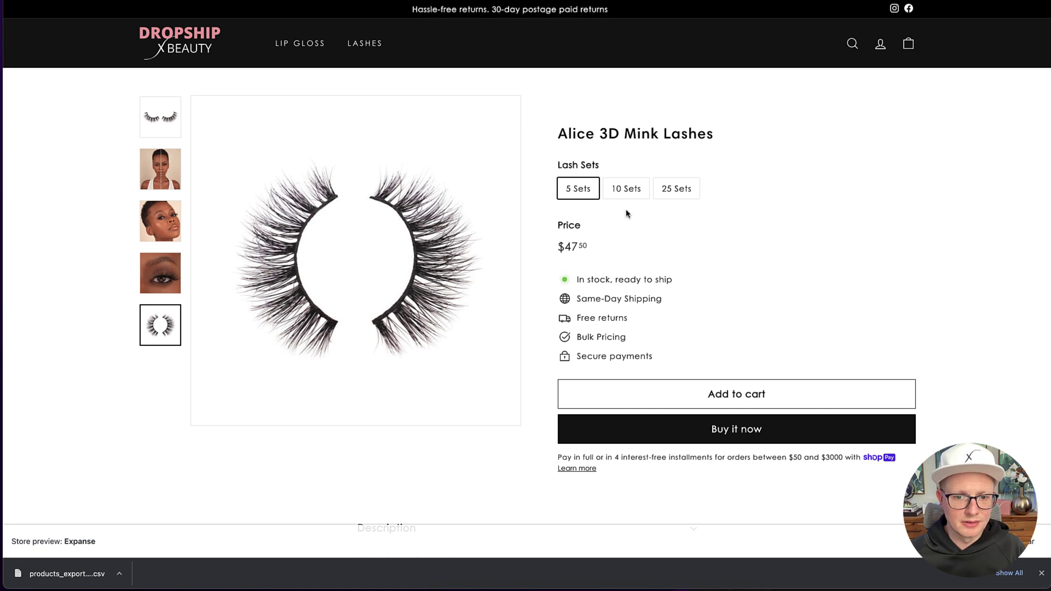
scroll(626, 213, down, 8)
scroll(626, 214, up, 2)
scroll(569, 147, up, 6)
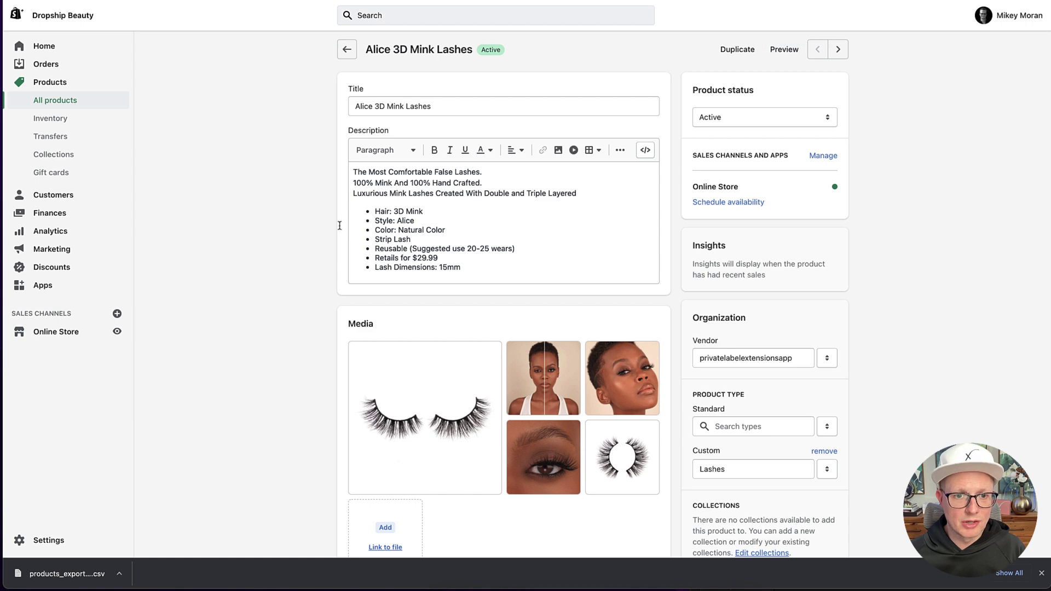
Check the Variants list shows 5, 10 and 25 Sets at $47.50, $92.50 and $218.75.
scroll(233, 333, down, 2)
scroll(232, 333, down, 15)
scroll(232, 333, down, 3)
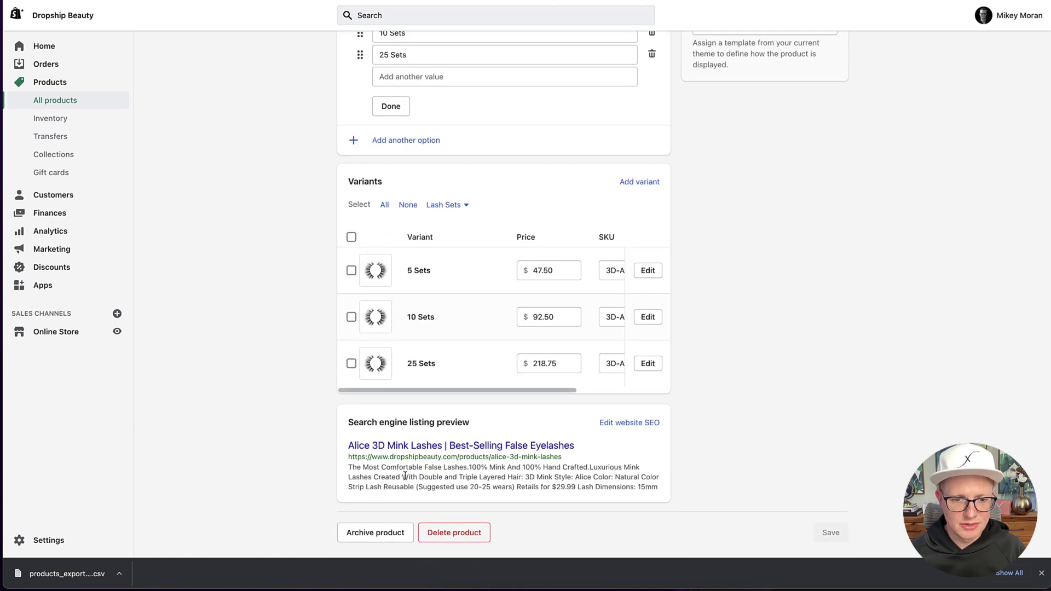
scroll(304, 363, up, 15)
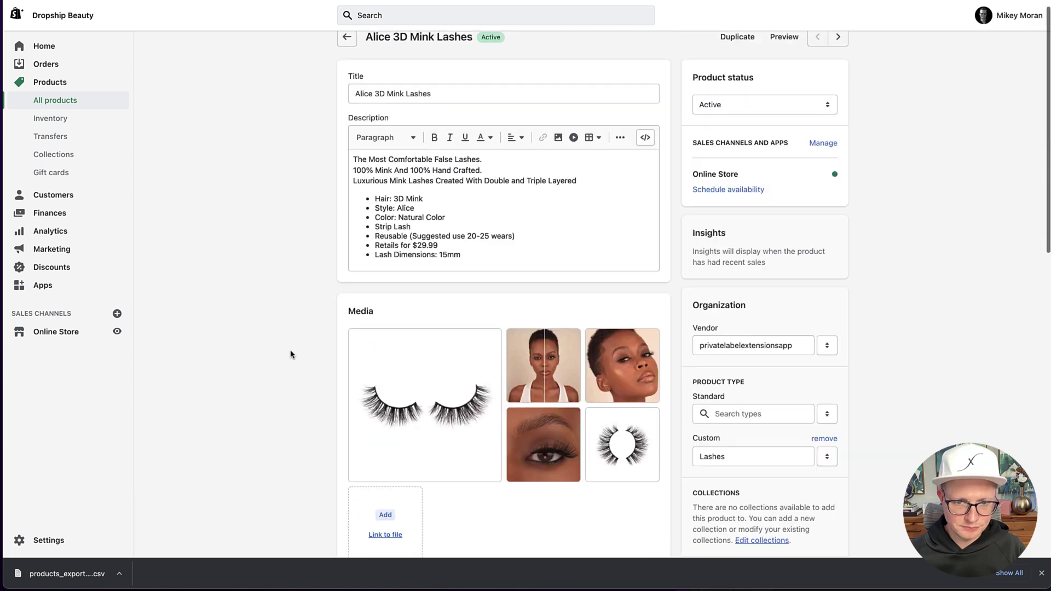